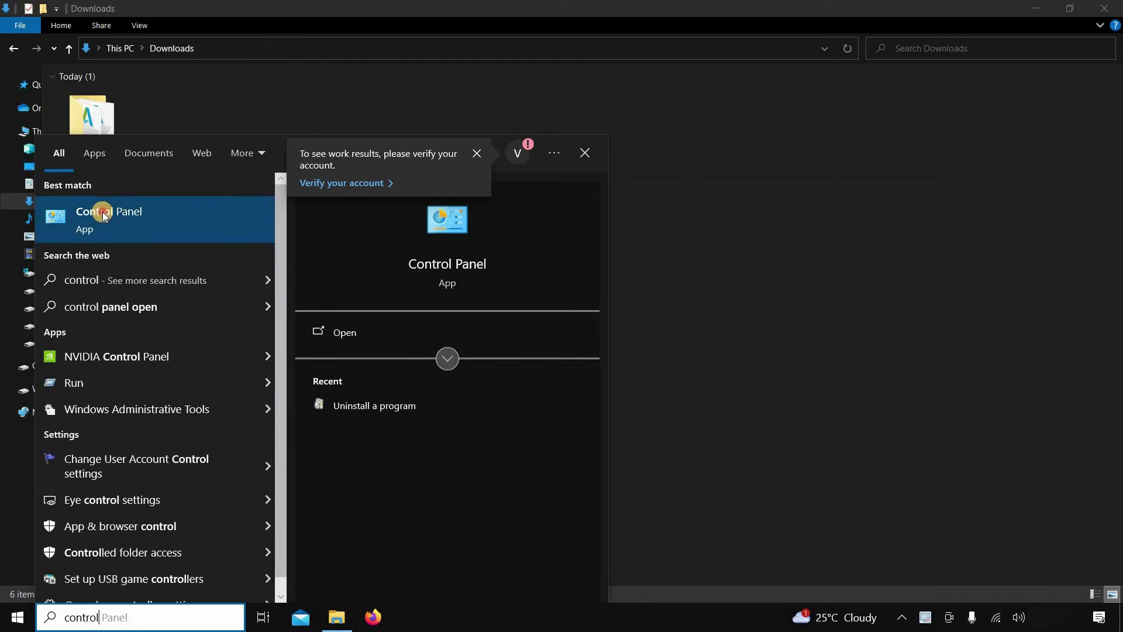
Step: Launch Control Panel from the Start search results and maximize its window
{"action": "left_click", "coordinate": [103, 211]}
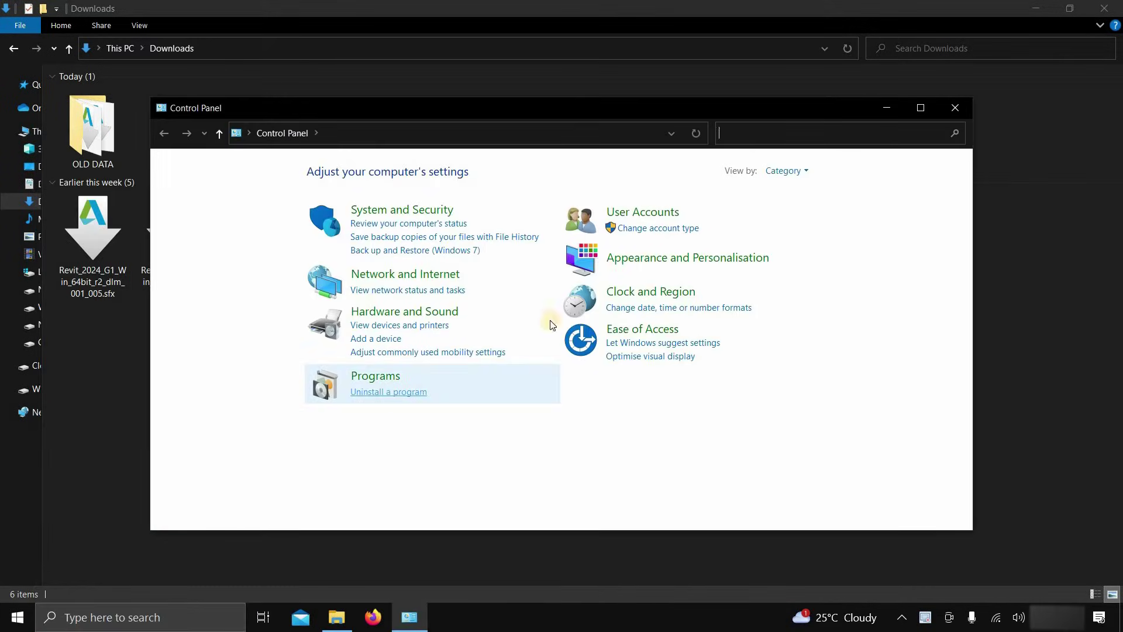
{"action": "left_click", "coordinate": [921, 108]}
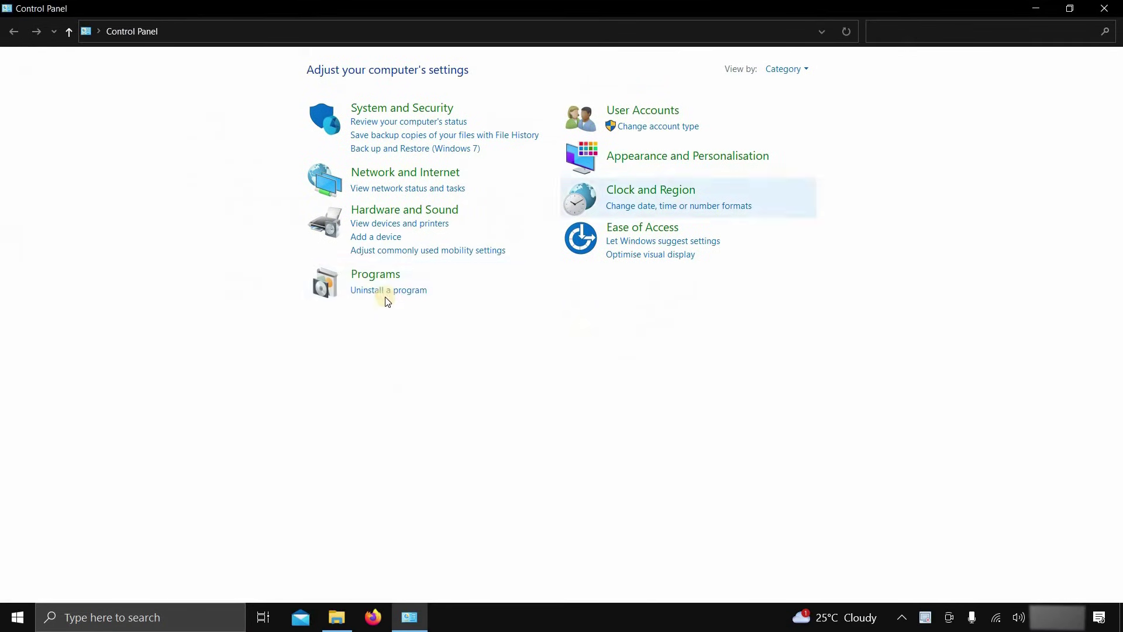
Step: From Programs and Features, uninstall Personal Accelerator for Revit and confirm with Yes
{"action": "left_click", "coordinate": [386, 295]}
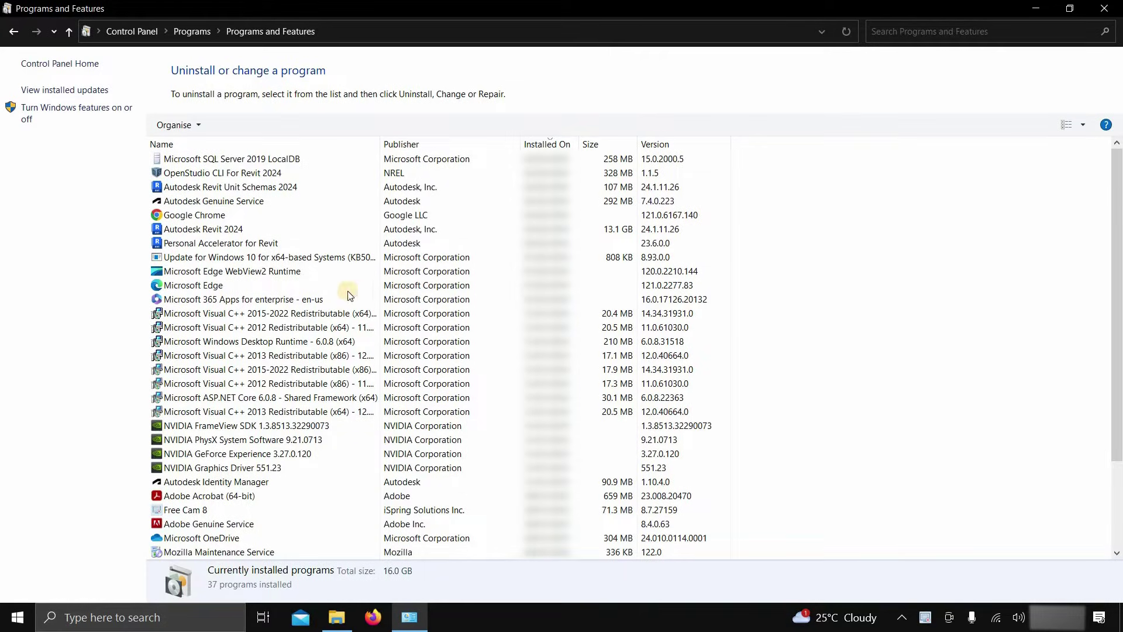
{"action": "left_click", "coordinate": [334, 240]}
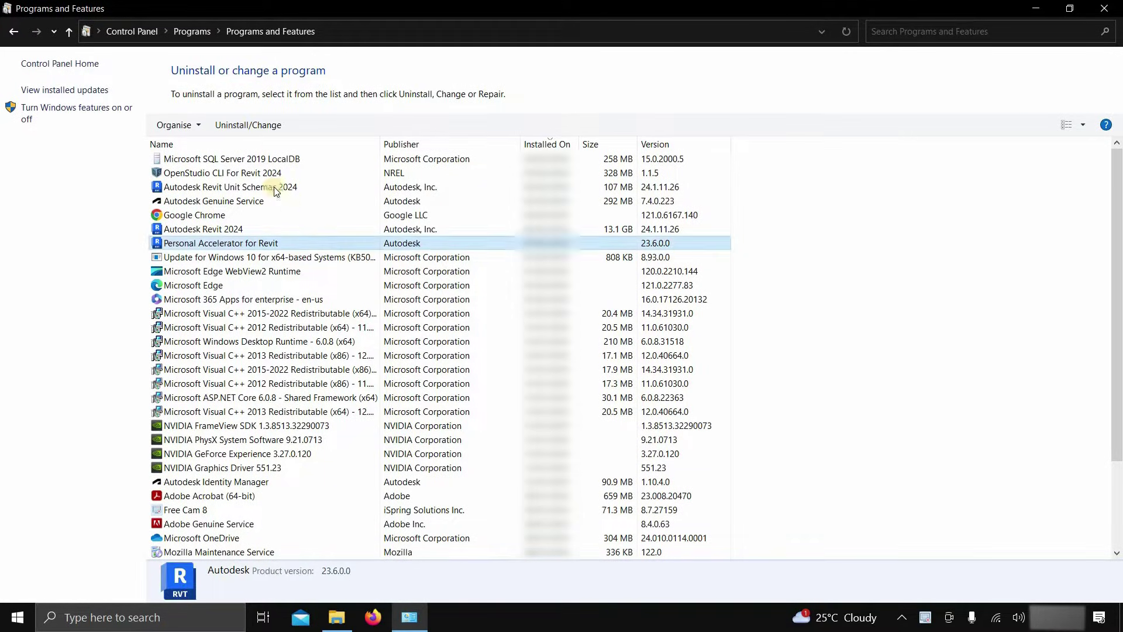
{"action": "left_click", "coordinate": [246, 124]}
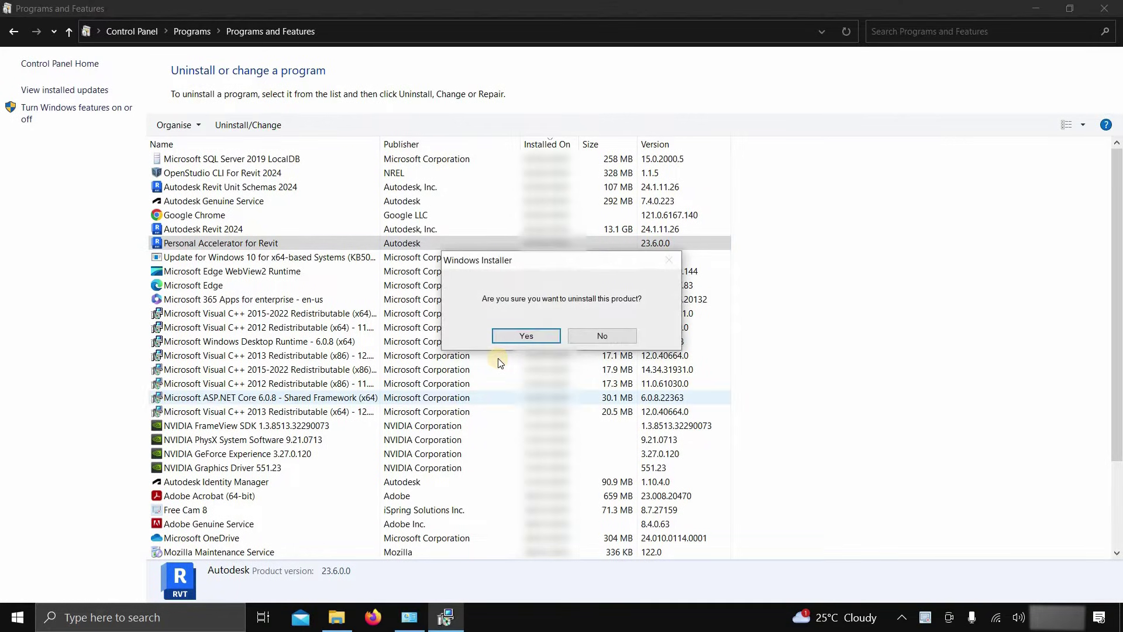
{"action": "left_click", "coordinate": [517, 338]}
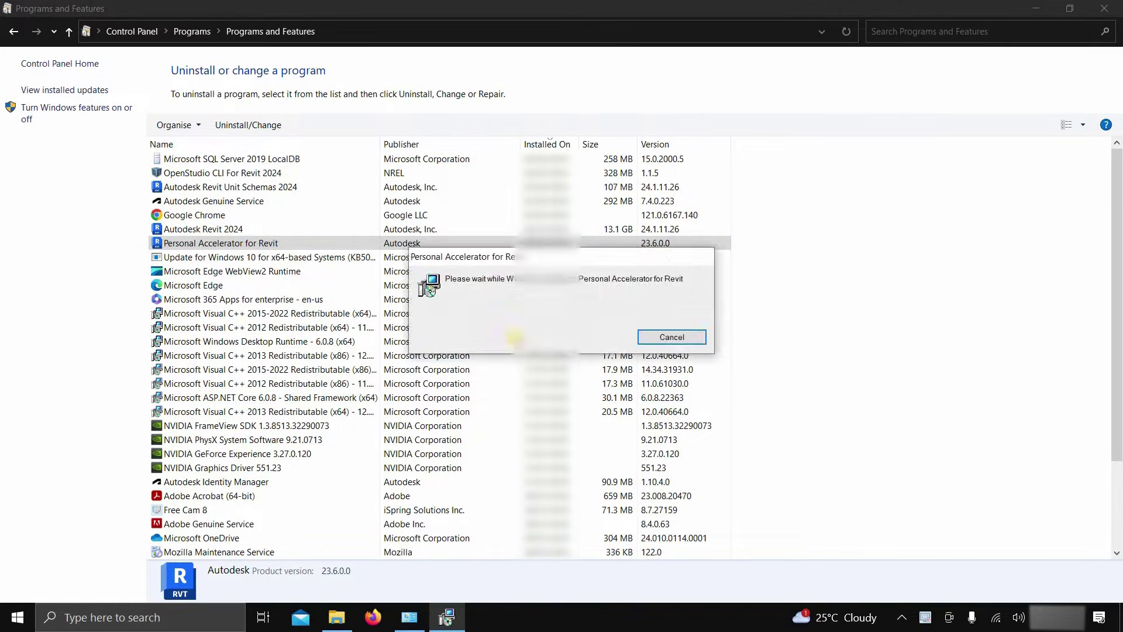
Step: Remove Autodesk Revit 2024 through the Autodesk uninstaller and finish
{"action": "left_click", "coordinate": [283, 228]}
{"action": "left_click", "coordinate": [232, 125]}
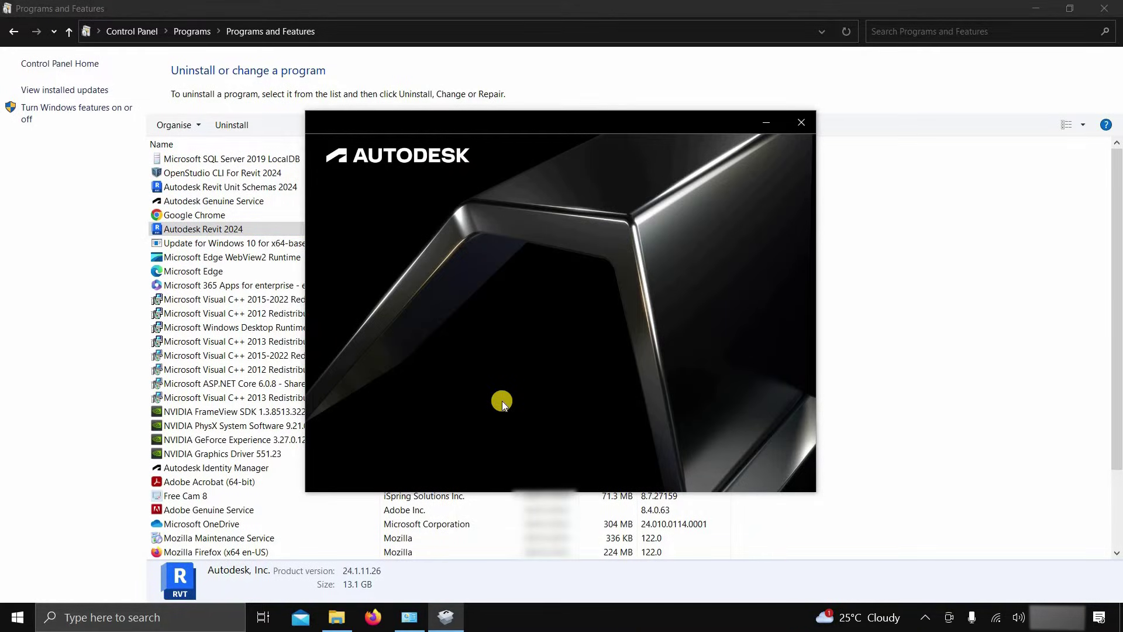
{"action": "left_click", "coordinate": [764, 460]}
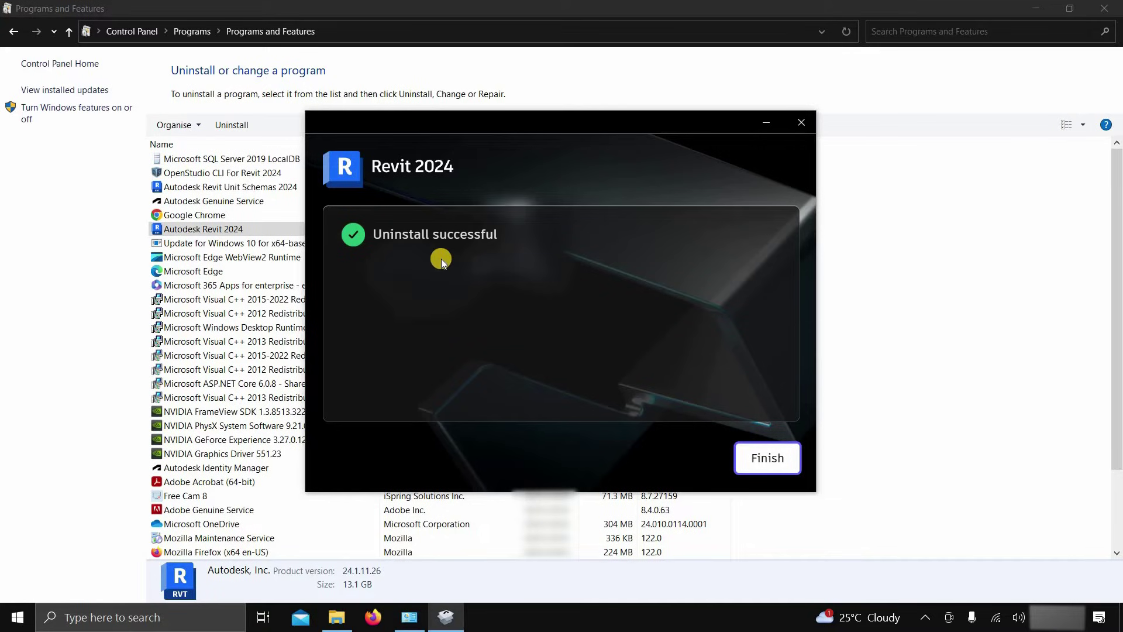
{"action": "left_click", "coordinate": [759, 463]}
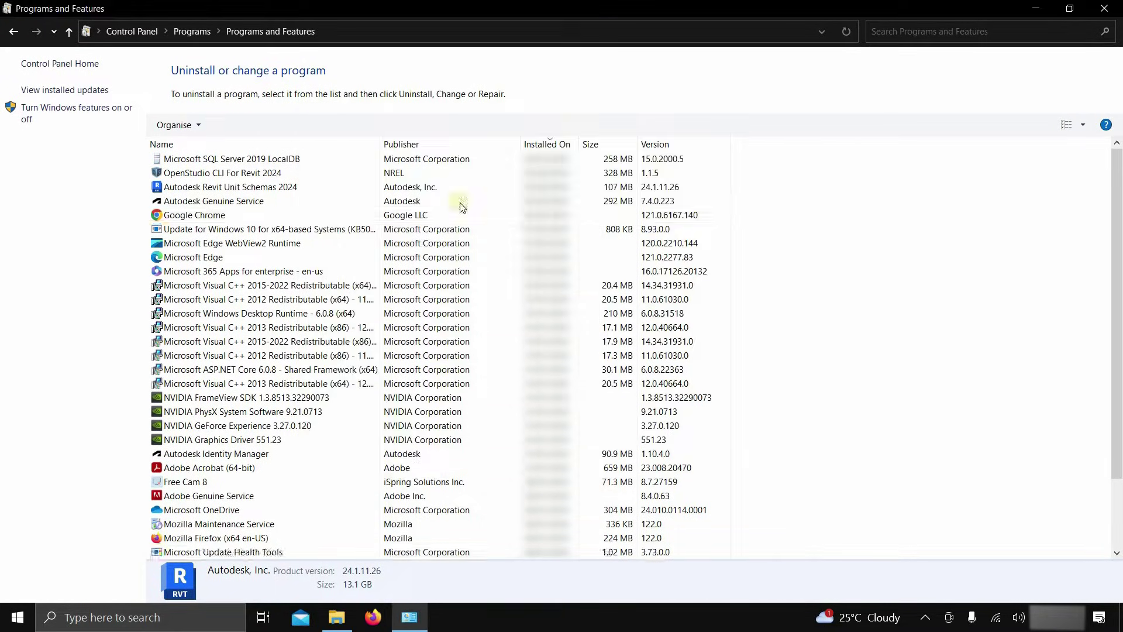
Step: Uninstall Autodesk Revit Unit Schemas 2024 and dismiss the 'already uninstalled' error
{"action": "left_click", "coordinate": [367, 181]}
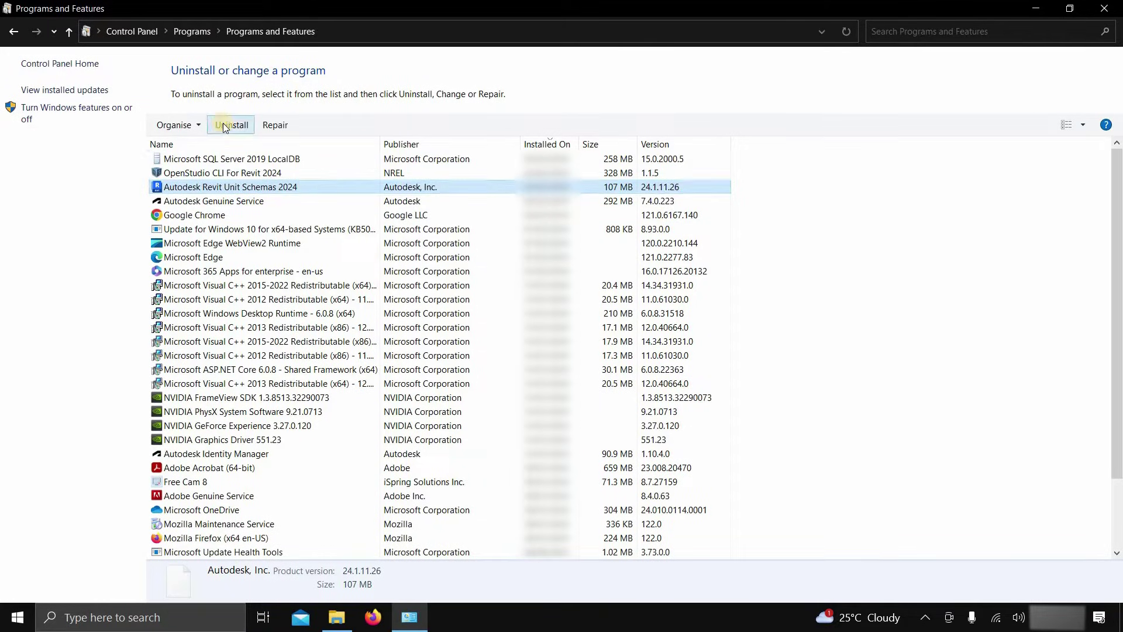
{"action": "left_click", "coordinate": [224, 127]}
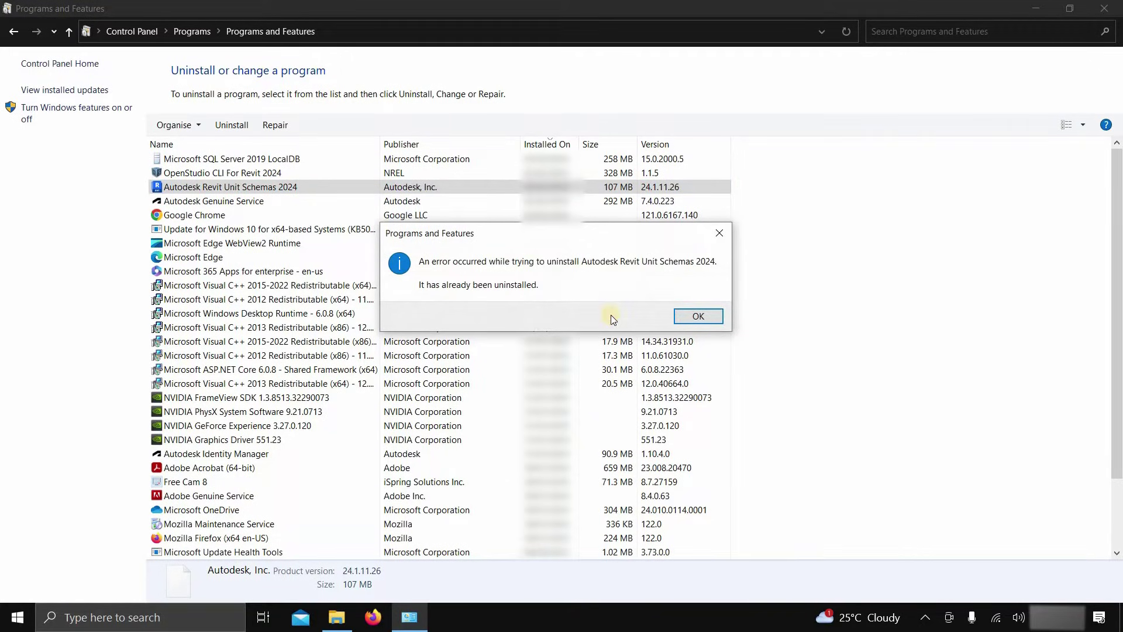
{"action": "left_click", "coordinate": [683, 314]}
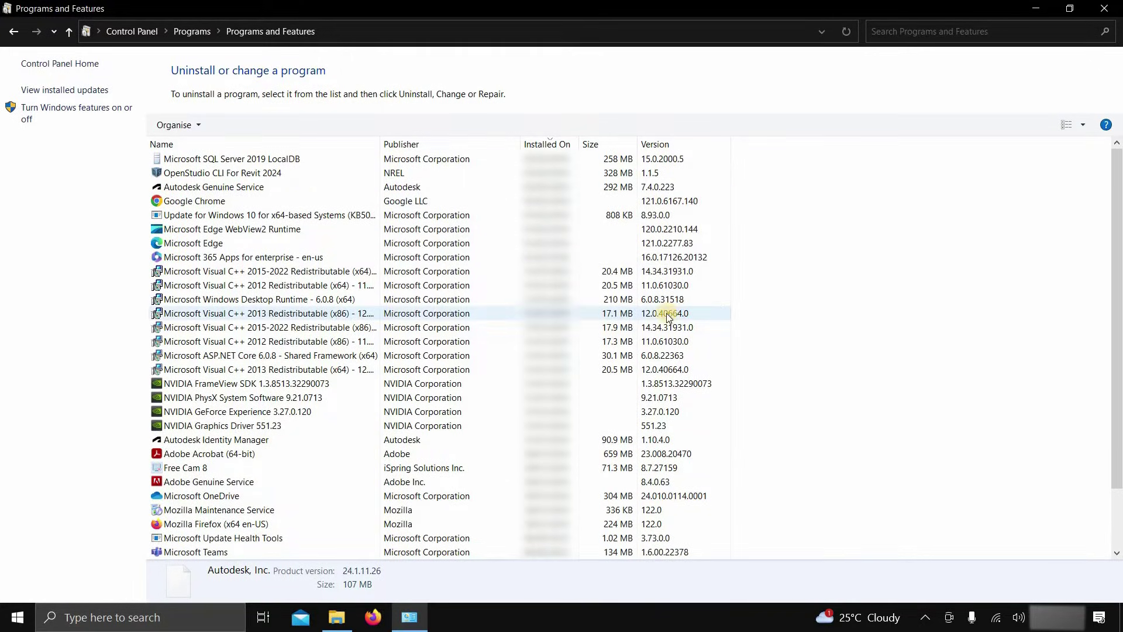
Step: Confirm uninstalling Autodesk Genuine Service, then bring up Apps & features via Windows search
{"action": "left_click", "coordinate": [383, 190]}
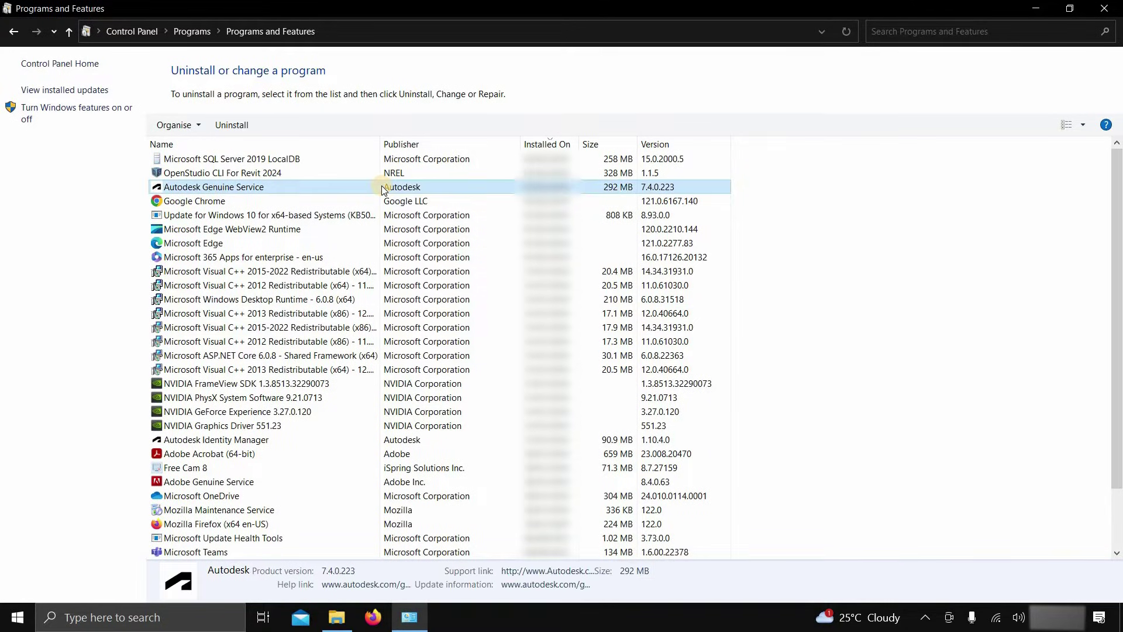
{"action": "left_click", "coordinate": [242, 124]}
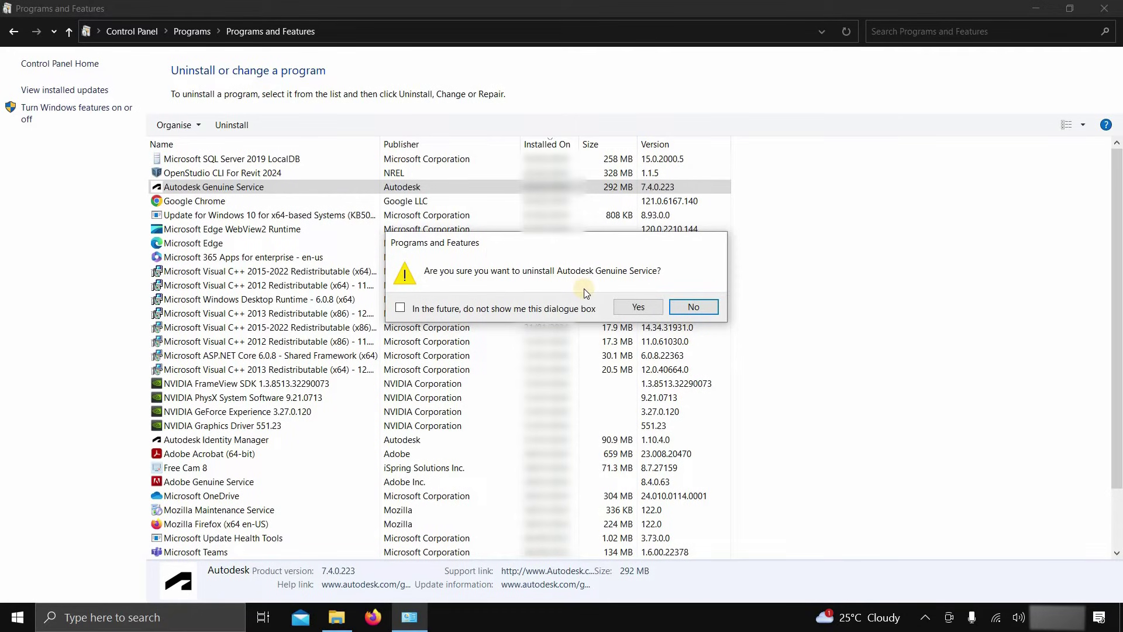
{"action": "left_click", "coordinate": [636, 306]}
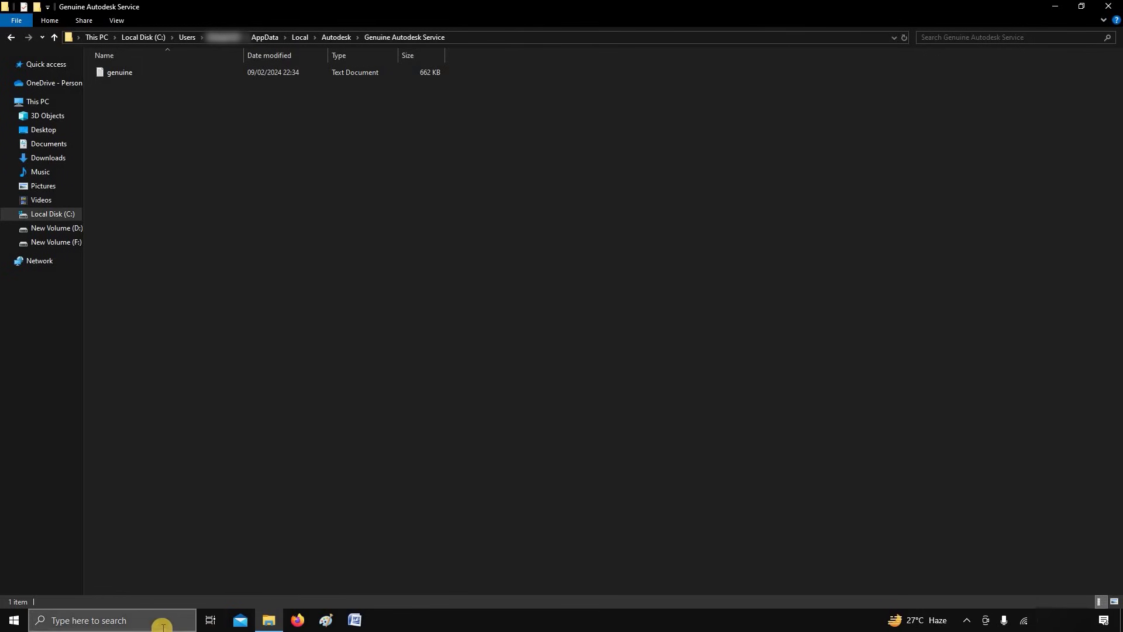
{"action": "left_click", "coordinate": [163, 626]}
{"action": "type", "text": "ap"}
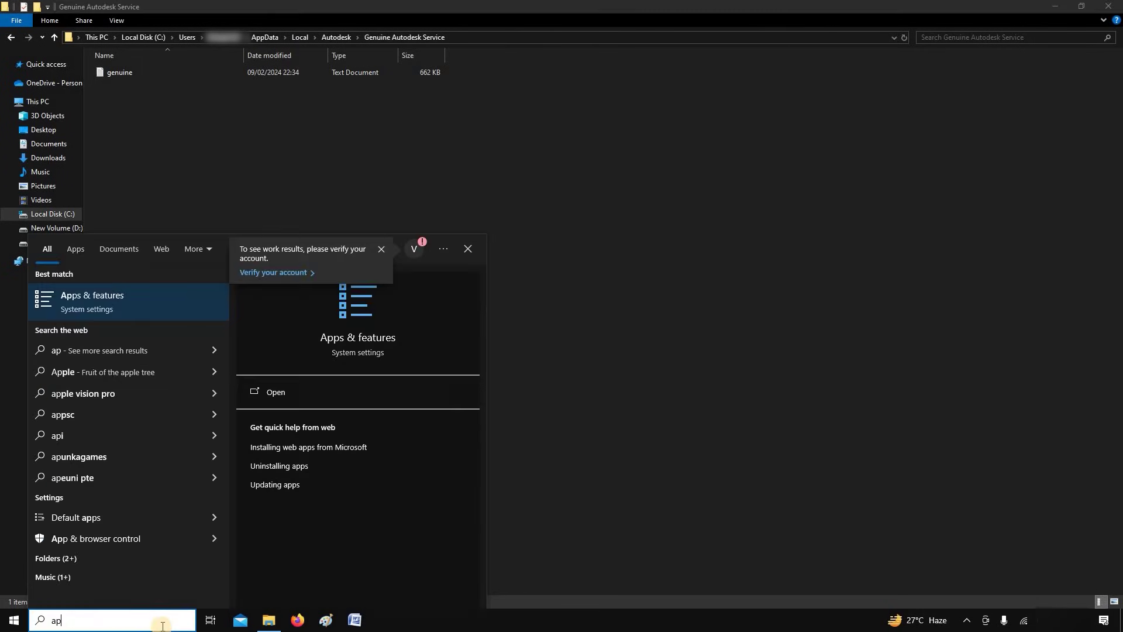
{"action": "left_click", "coordinate": [122, 301]}
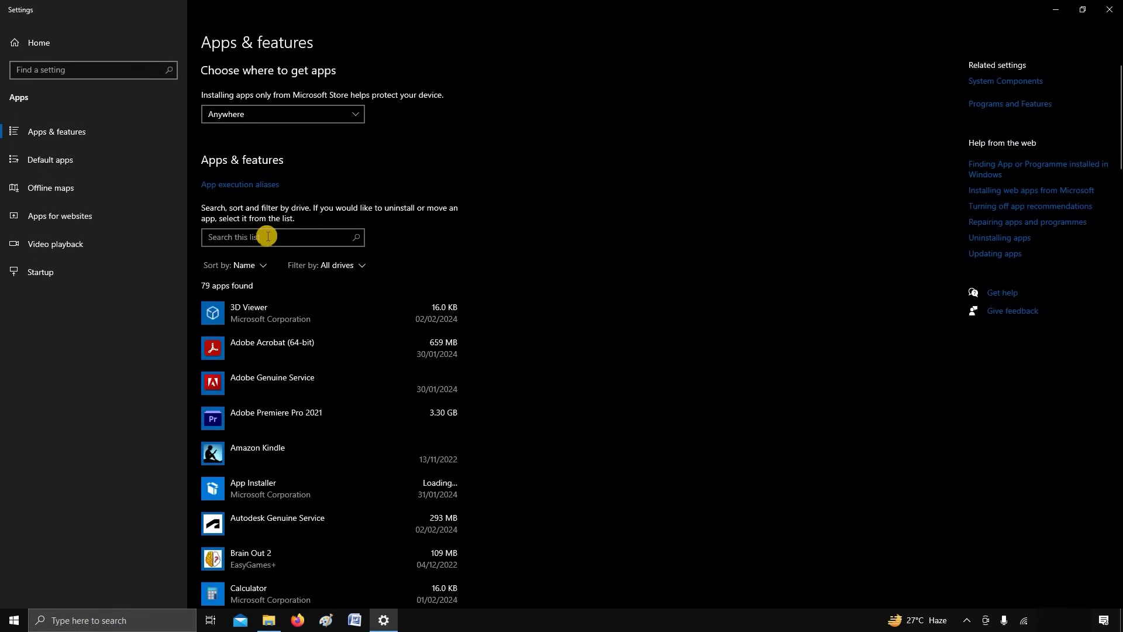
Step: Filter the apps list for 'auto' and uninstall Autodesk Genuine Service, confirming removal
{"action": "left_click", "coordinate": [266, 235]}
{"action": "type", "text": "auto"}
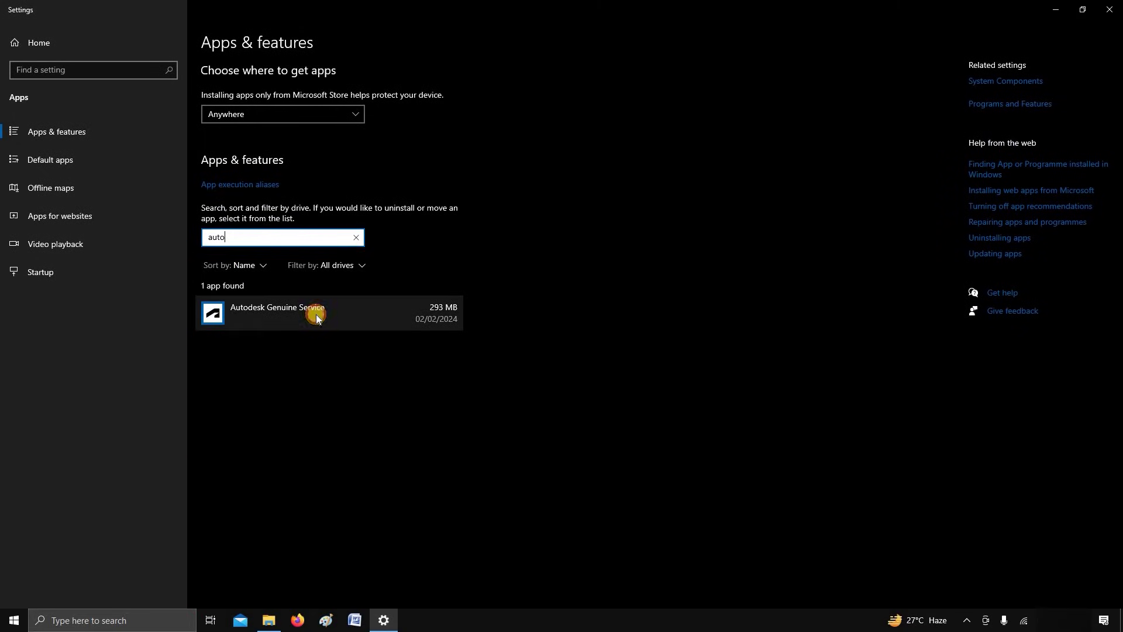
{"action": "left_click", "coordinate": [316, 314]}
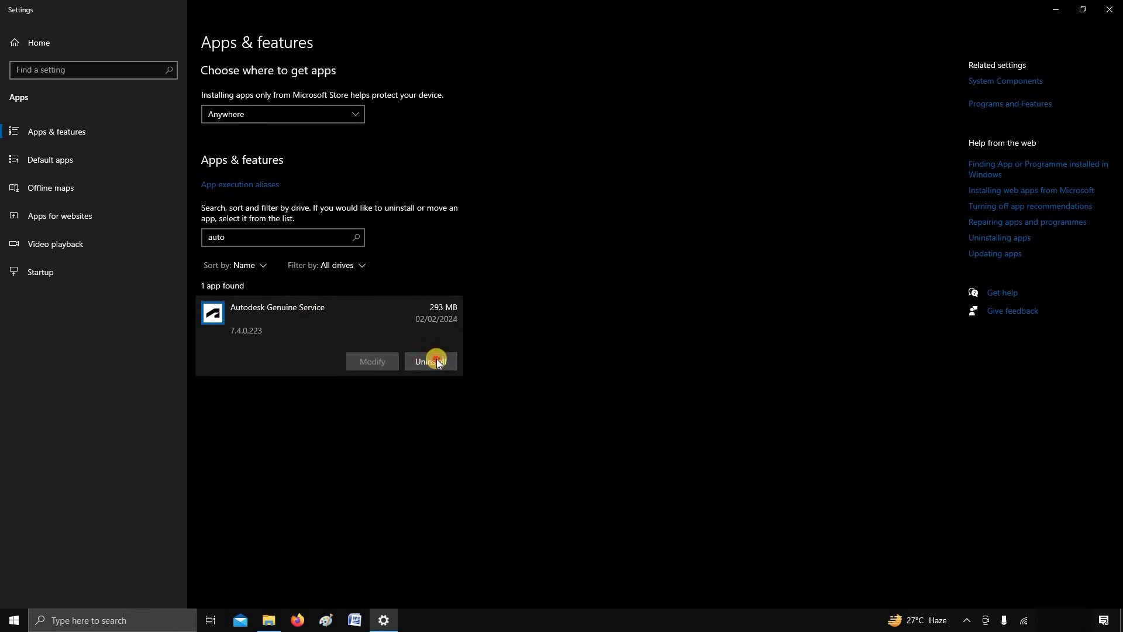
{"action": "left_click", "coordinate": [436, 359]}
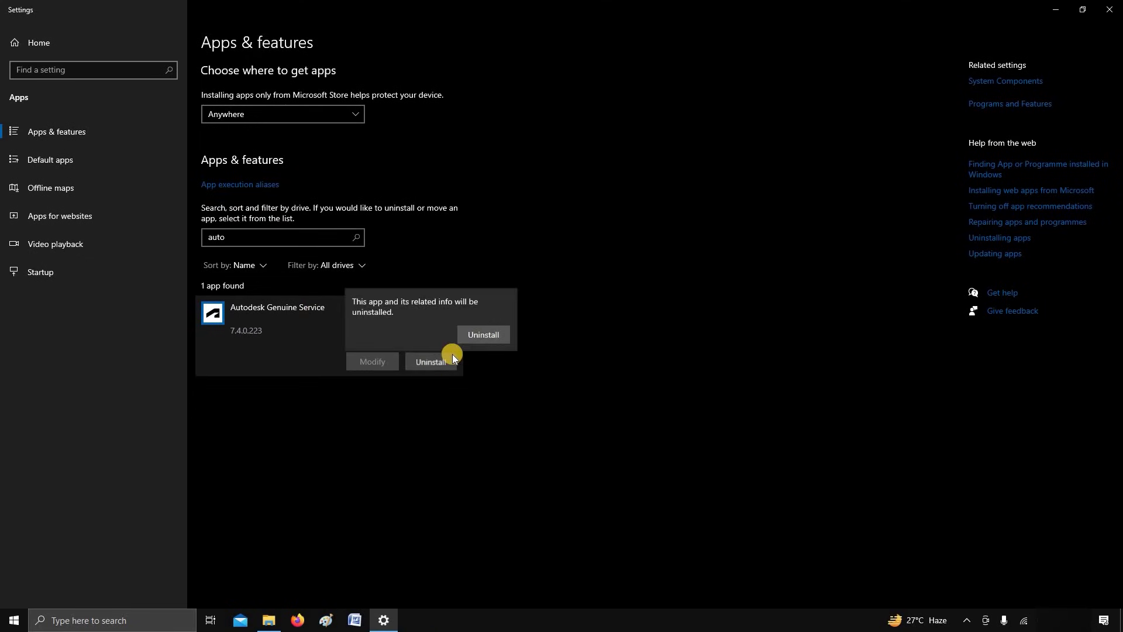
{"action": "left_click", "coordinate": [495, 330]}
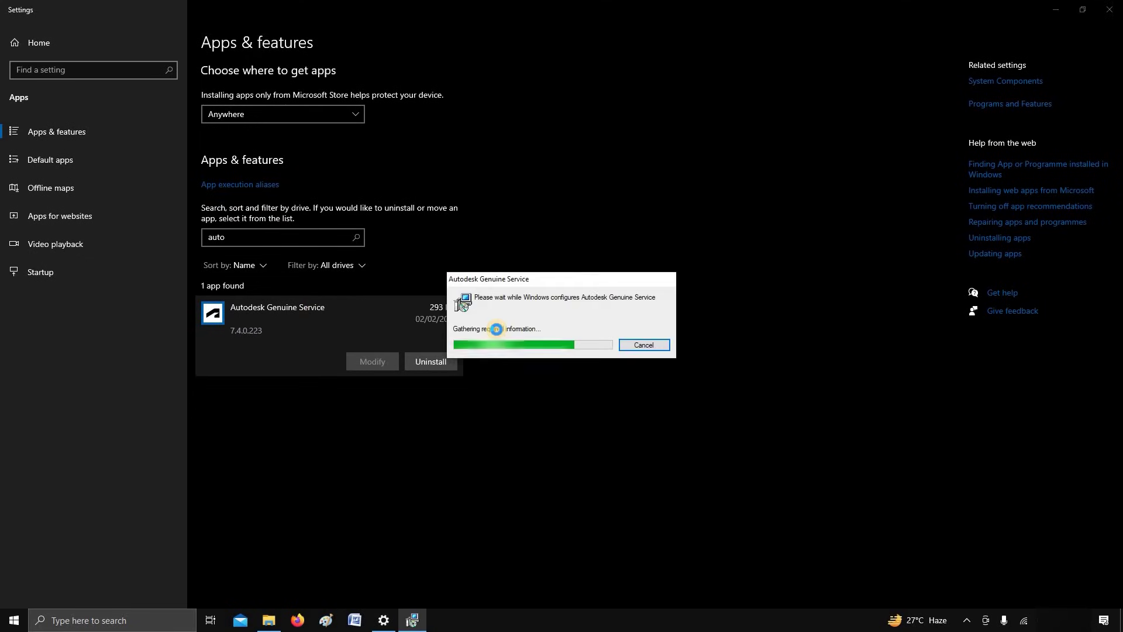